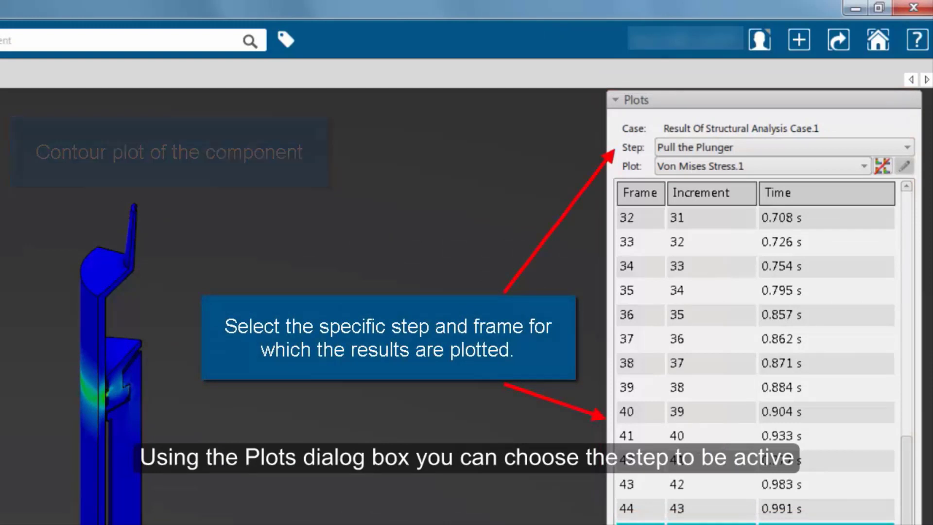
Preview Displacement.1 on the Interference Fit (Frictionless) step, then return to Von Mises Stress.1.
{"action": "left_click", "coordinate": [736, 147]}
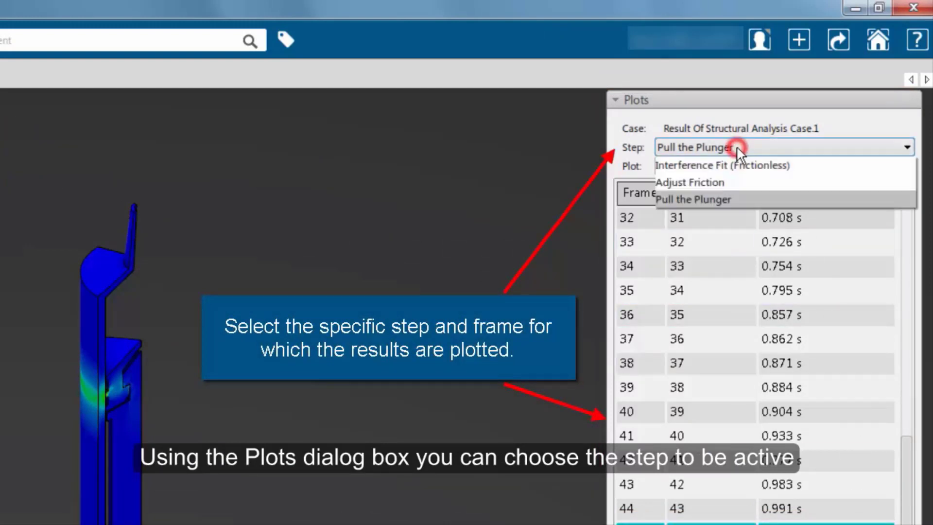
{"action": "left_click", "coordinate": [729, 165]}
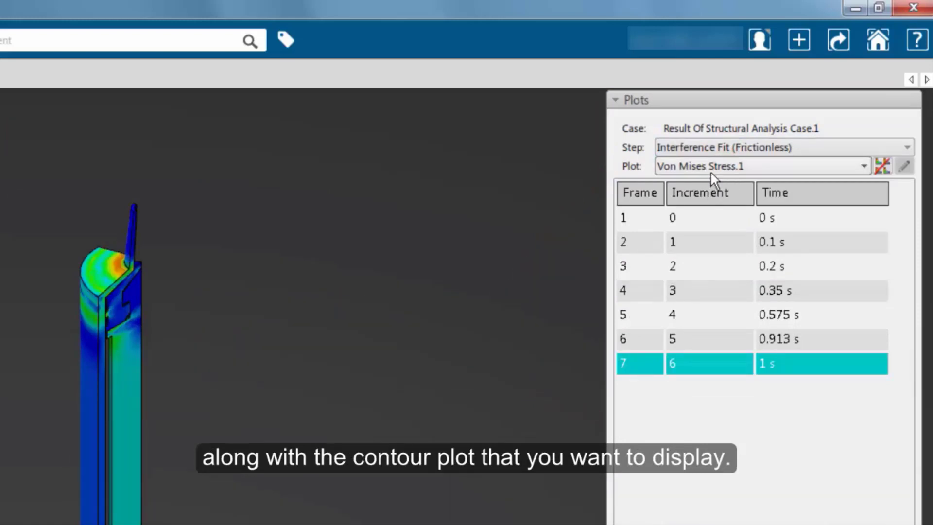
{"action": "left_click", "coordinate": [711, 168]}
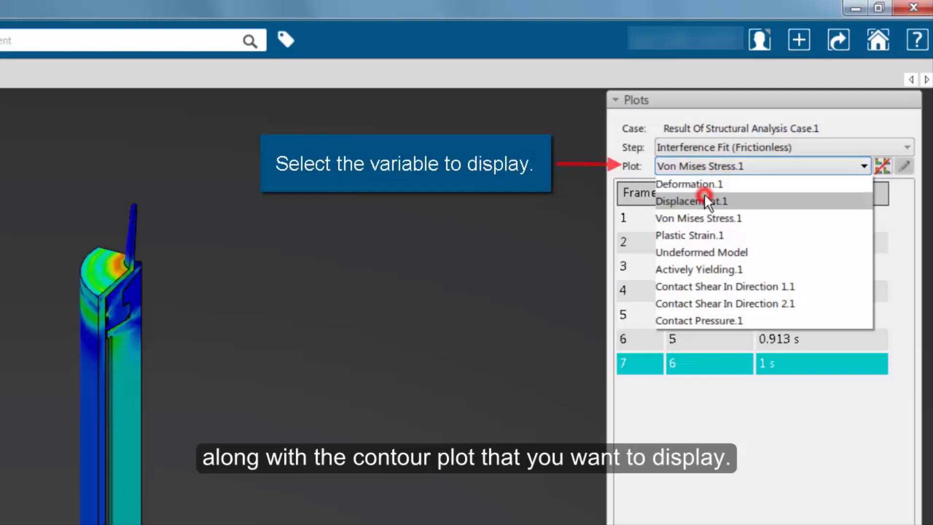
{"action": "left_click", "coordinate": [705, 196]}
{"action": "left_click", "coordinate": [713, 167]}
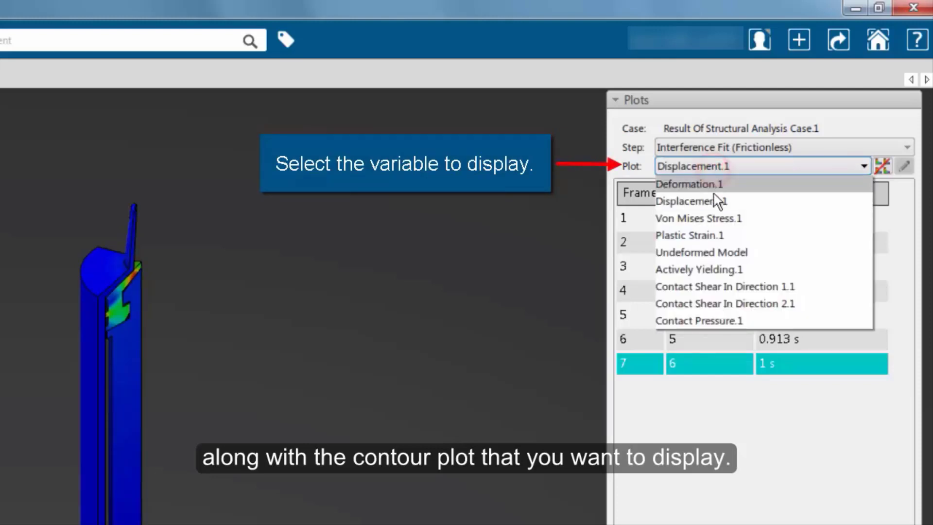
{"action": "left_click", "coordinate": [704, 215]}
Go back to the Pull the Plunger step's last frame and show the Simulation Manager plot list.
{"action": "left_click", "coordinate": [715, 147]}
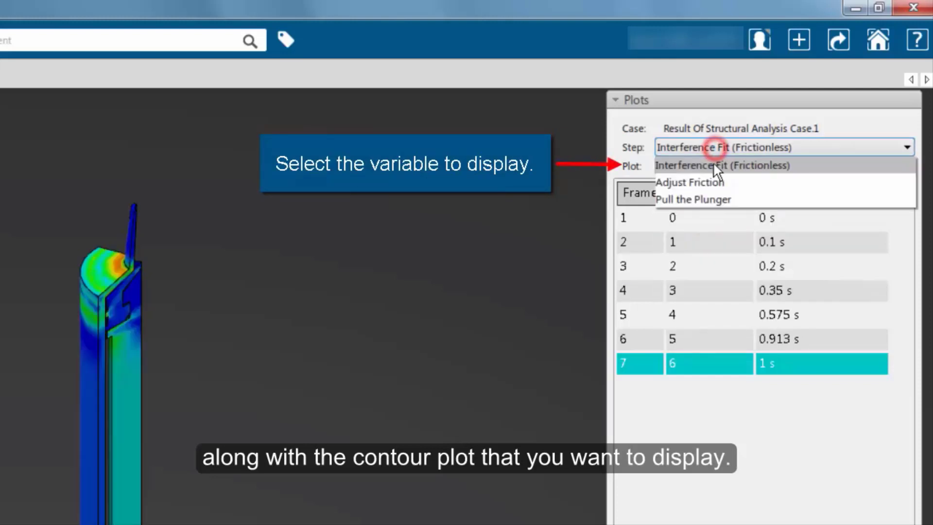
{"action": "left_click", "coordinate": [702, 200]}
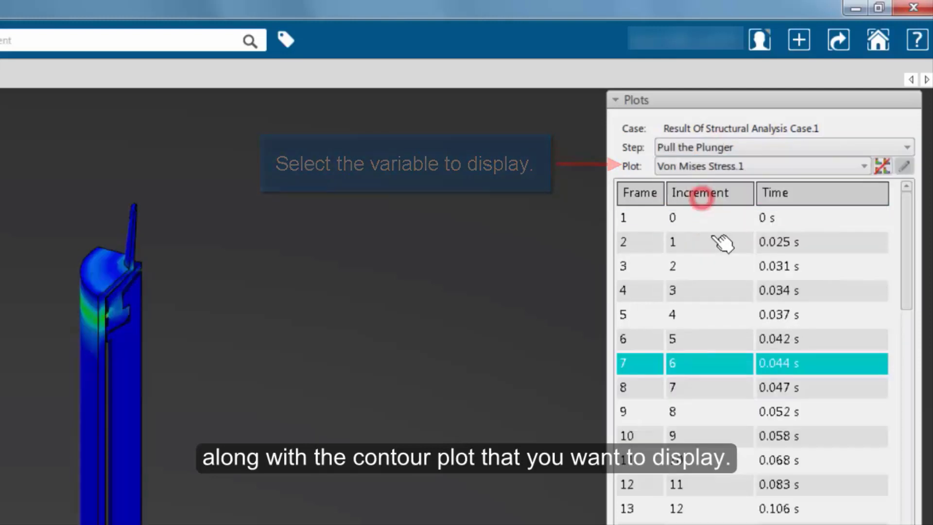
{"action": "left_click", "coordinate": [680, 414]}
{"action": "key", "text": "Down"}
{"action": "key", "text": "Down"}
{"action": "key", "text": "Down"}
{"action": "key", "text": "Down"}
{"action": "key", "text": "Down"}
{"action": "key", "text": "Down"}
{"action": "key", "text": "Down"}
{"action": "key", "text": "Down"}
{"action": "key", "text": "Down"}
{"action": "key", "text": "Down"}
{"action": "key", "text": "Down"}
{"action": "key", "text": "Down"}
{"action": "key", "text": "Down"}
{"action": "key", "text": "Down"}
{"action": "key", "text": "Down"}
{"action": "key", "text": "Down"}
{"action": "key", "text": "Down"}
{"action": "key", "text": "Down"}
{"action": "key", "text": "Down"}
{"action": "key", "text": "Down"}
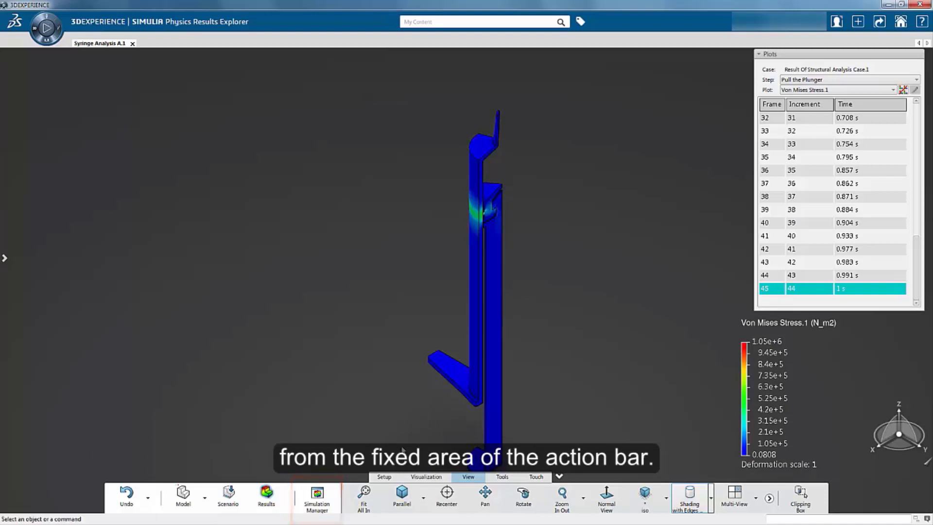
{"action": "left_click", "coordinate": [317, 499]}
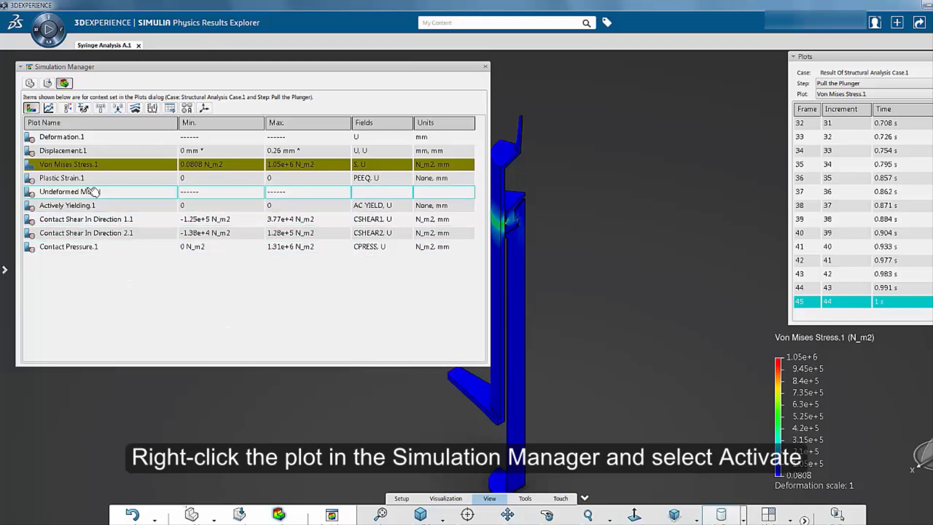
{"action": "right_click", "coordinate": [87, 151]}
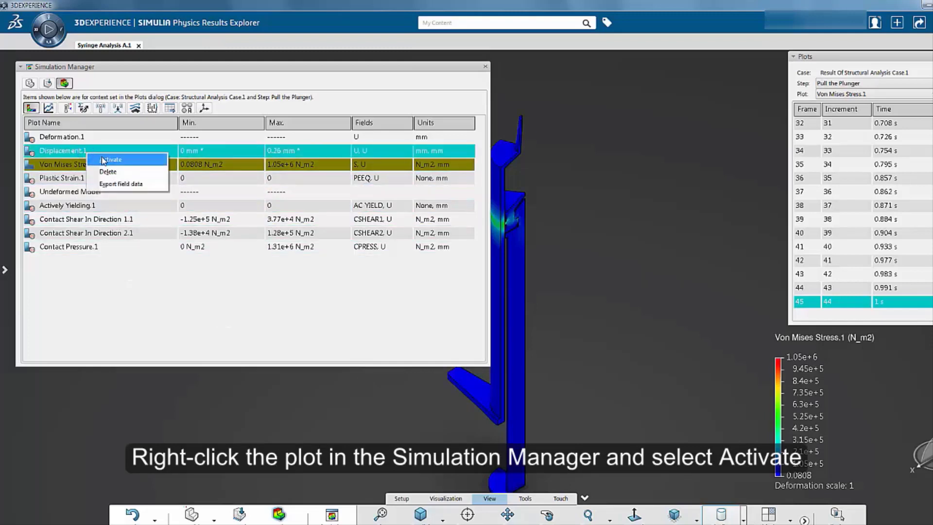
{"action": "left_click", "coordinate": [101, 156]}
{"action": "middle_click_drag", "start_coordinate": [530, 260], "coordinate": [593, 240]}
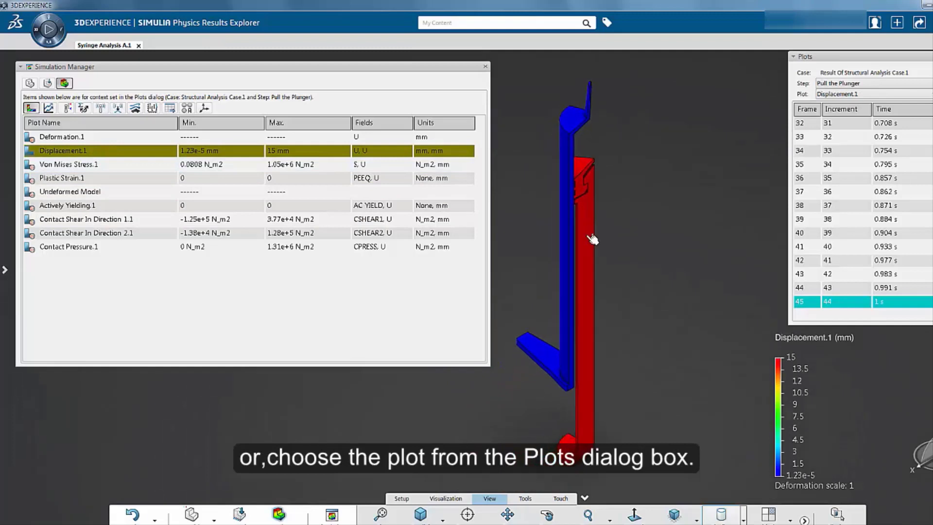
{"action": "left_click", "coordinate": [84, 165]}
{"action": "right_click", "coordinate": [88, 165]}
{"action": "left_click", "coordinate": [102, 171]}
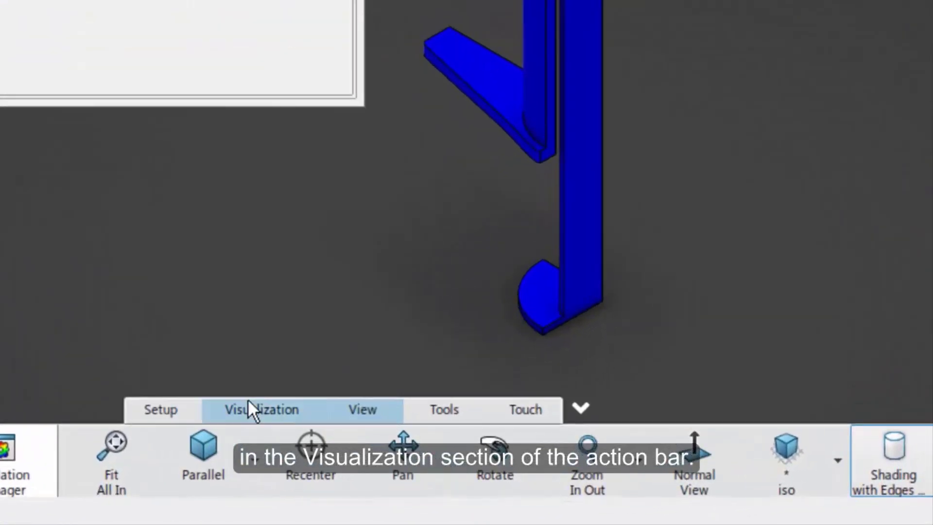
Start a new contour plot, Plot S.2 for Mises stress, from the Visualization commands.
{"action": "left_click", "coordinate": [421, 473]}
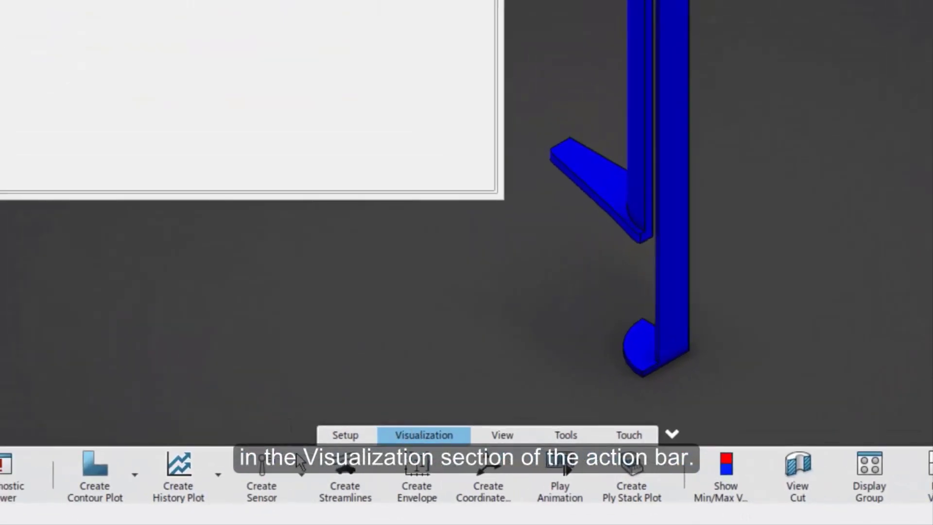
{"action": "left_click", "coordinate": [104, 487]}
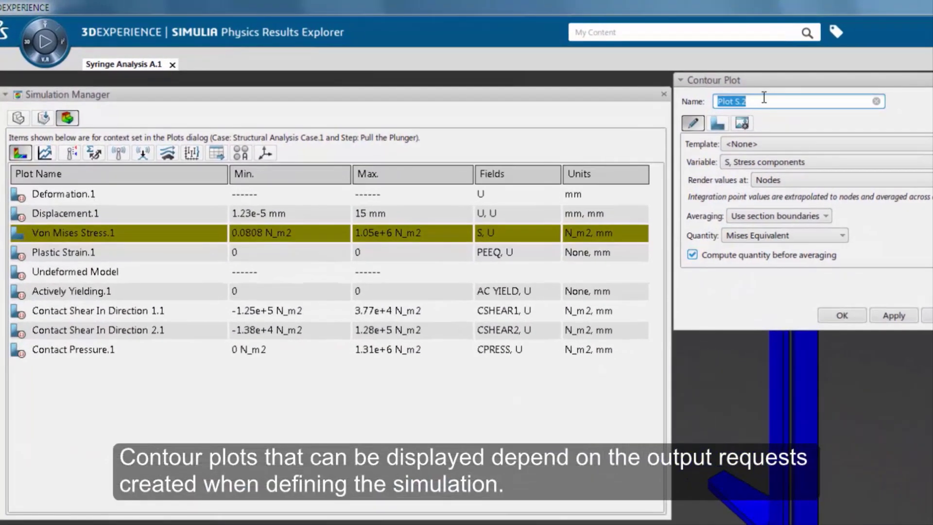
Create 'User Defnied Contour Plot' showing Absolute Maximum Principal stress.
{"action": "type", "text": "User Defnied Contour Plot"}
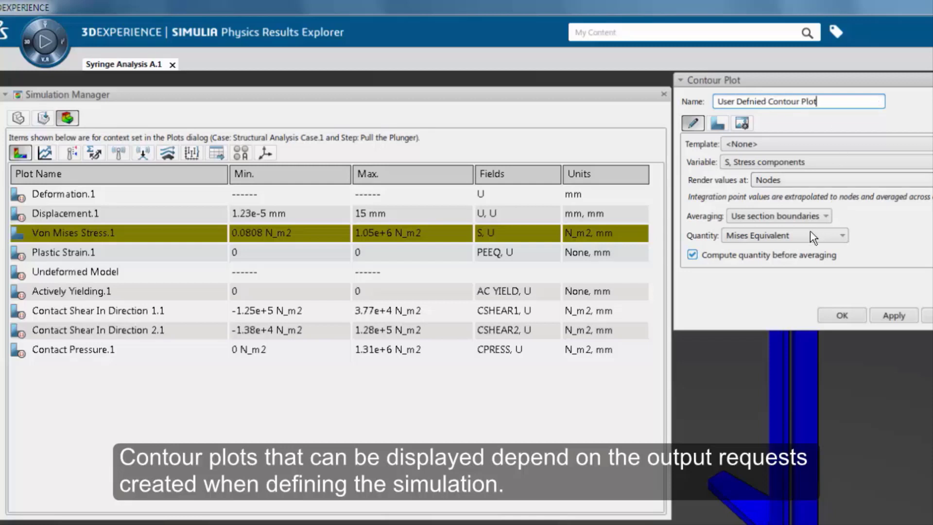
{"action": "left_click", "coordinate": [804, 236]}
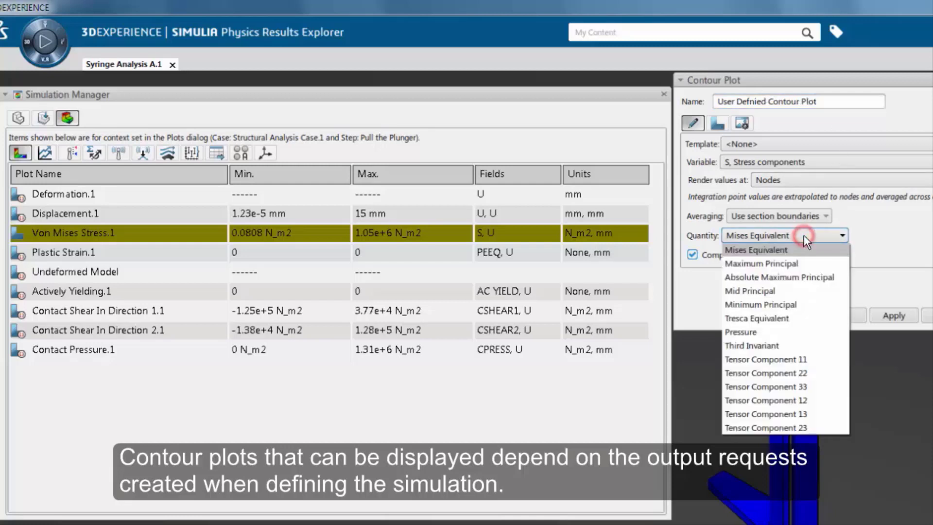
{"action": "left_click", "coordinate": [793, 275]}
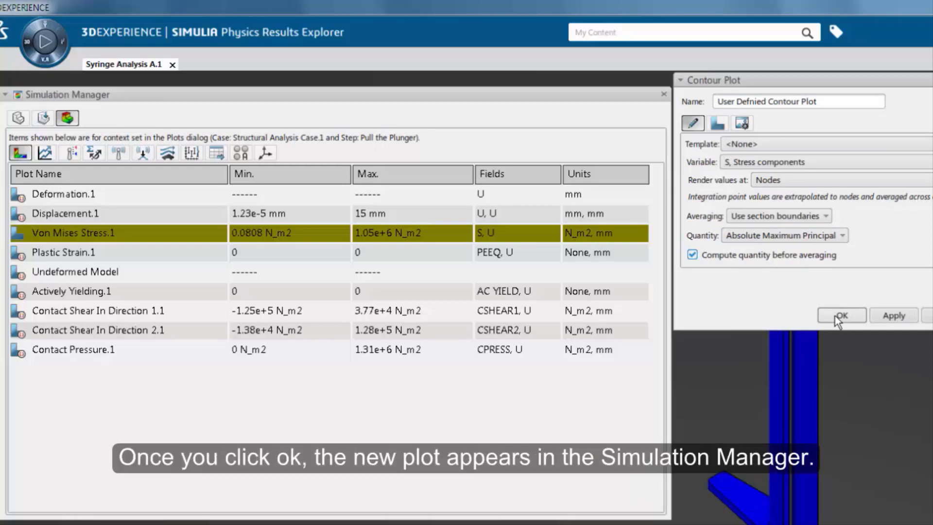
{"action": "left_click", "coordinate": [835, 316]}
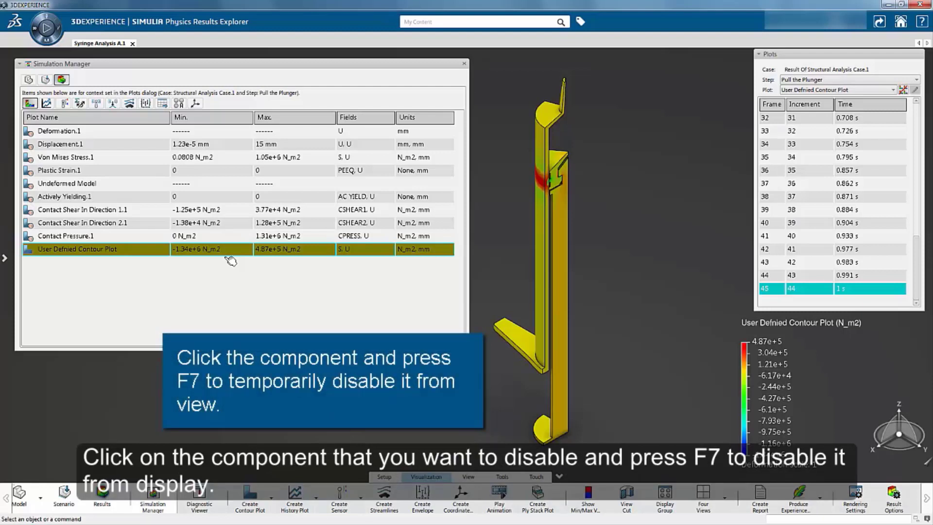
Hide the lower syringe part and the outer barrel with F7.
{"action": "left_click", "coordinate": [564, 241]}
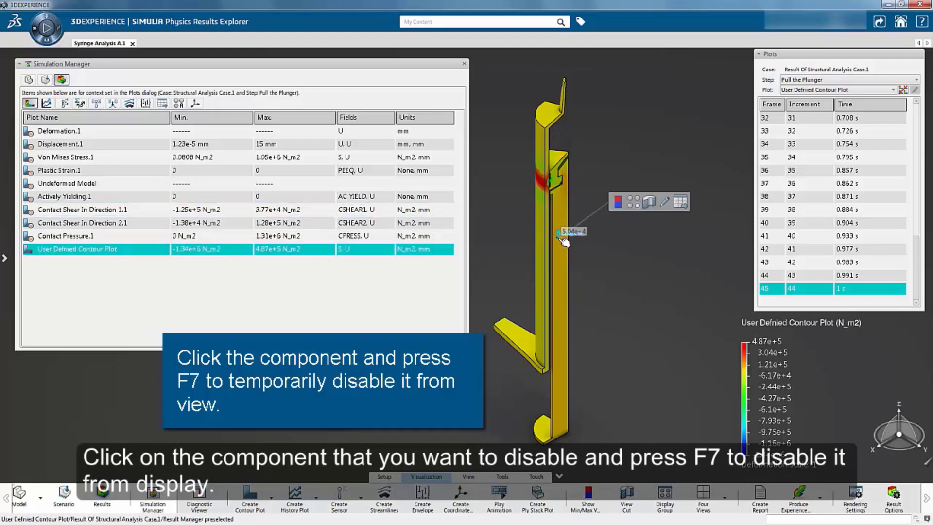
{"action": "key", "text": "F7"}
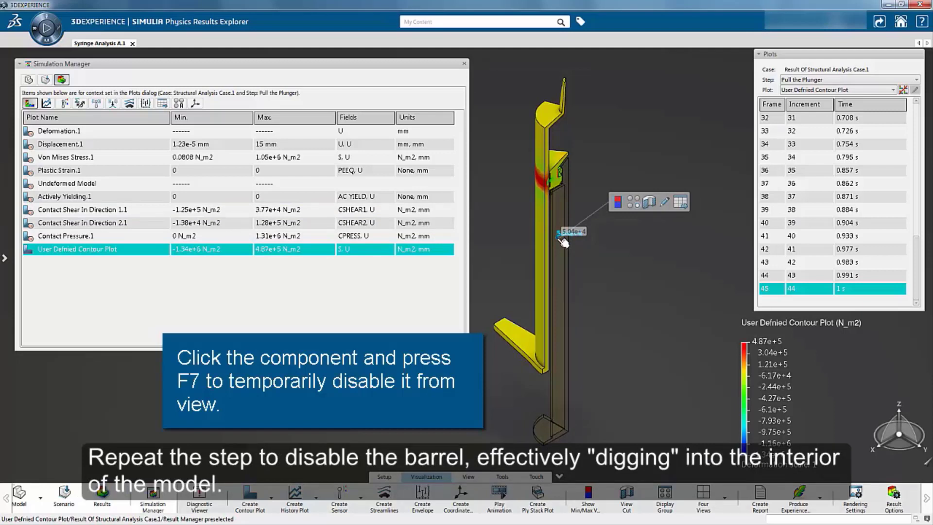
{"action": "left_click", "coordinate": [550, 147]}
{"action": "key", "text": "F7"}
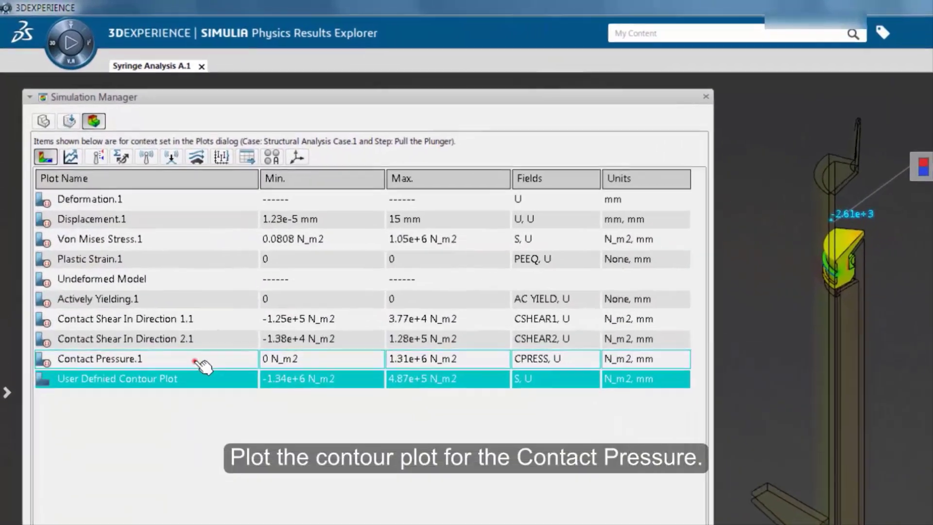
Make Contact Pressure.1 the active plot and rotate the plunger to reveal the contact band.
{"action": "left_click", "coordinate": [199, 360]}
{"action": "right_click", "coordinate": [198, 358]}
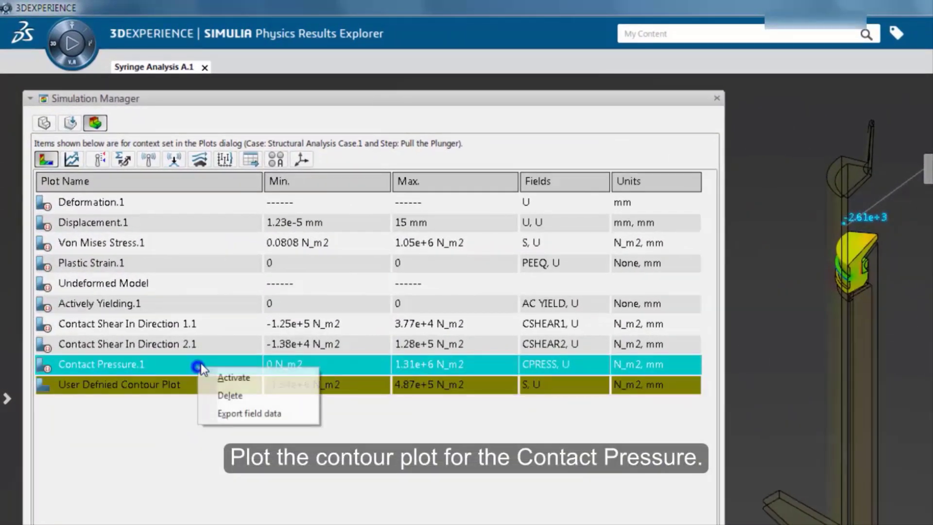
{"action": "left_click", "coordinate": [226, 370]}
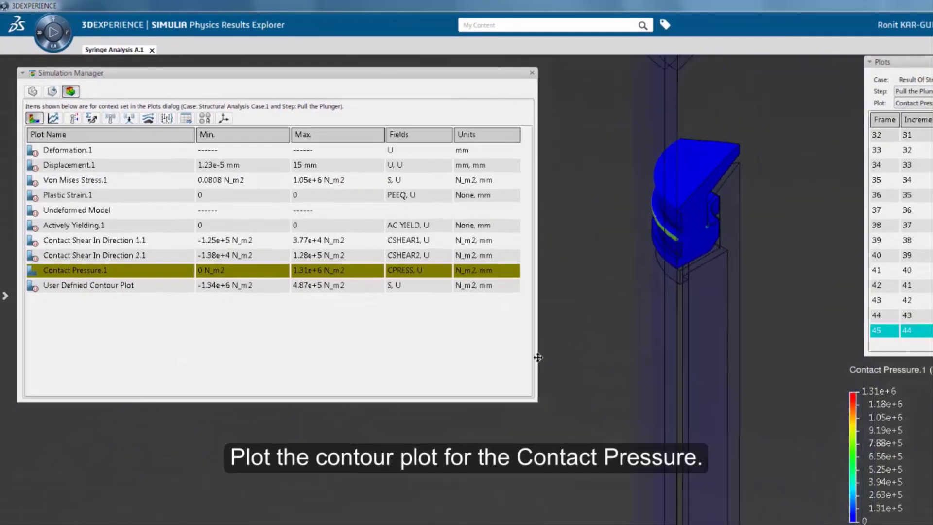
{"action": "left_click", "coordinate": [22, 73]}
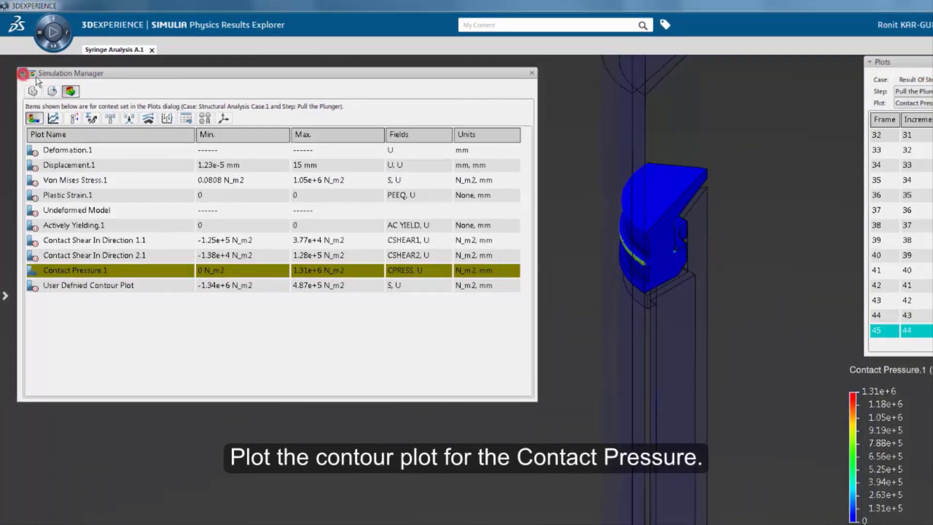
{"action": "middle_click_drag", "start_coordinate": [601, 317], "coordinate": [524, 354]}
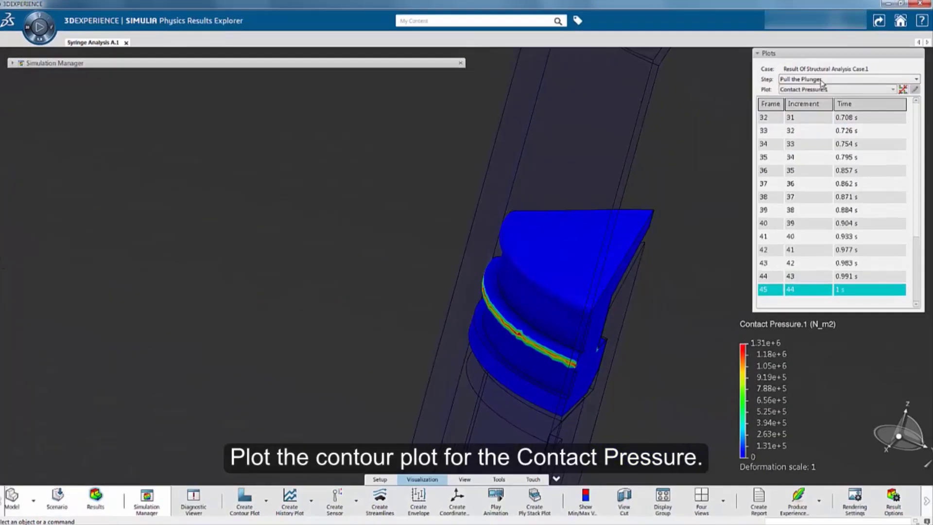
Preview frames 1 and 5 of Pull the Plunger, then plot the last frame 45 (1 s).
{"action": "left_click", "coordinate": [821, 80]}
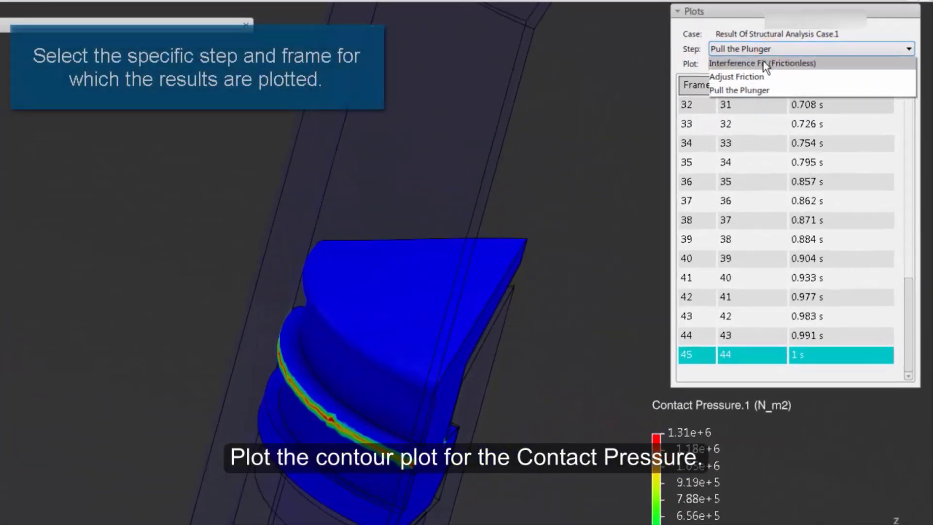
{"action": "left_click", "coordinate": [817, 87]}
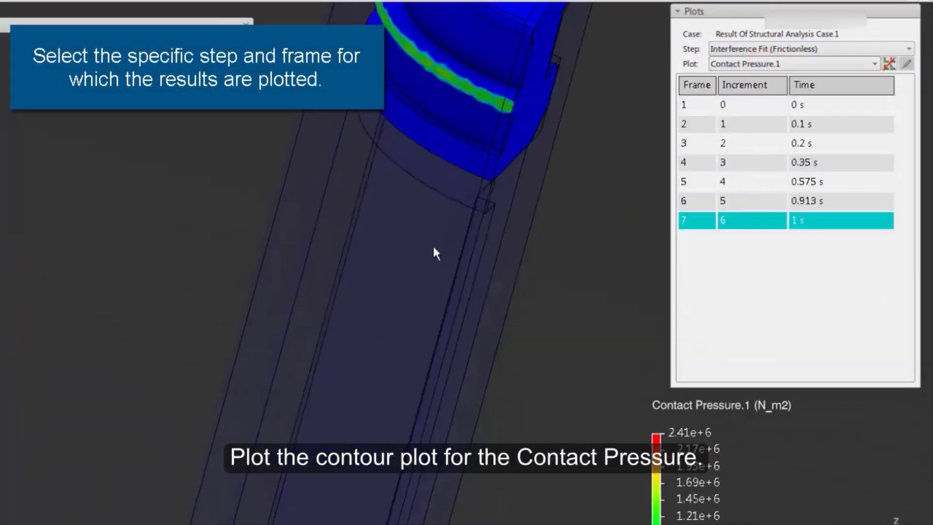
{"action": "middle_click_drag", "start_coordinate": [433, 250], "coordinate": [391, 407]}
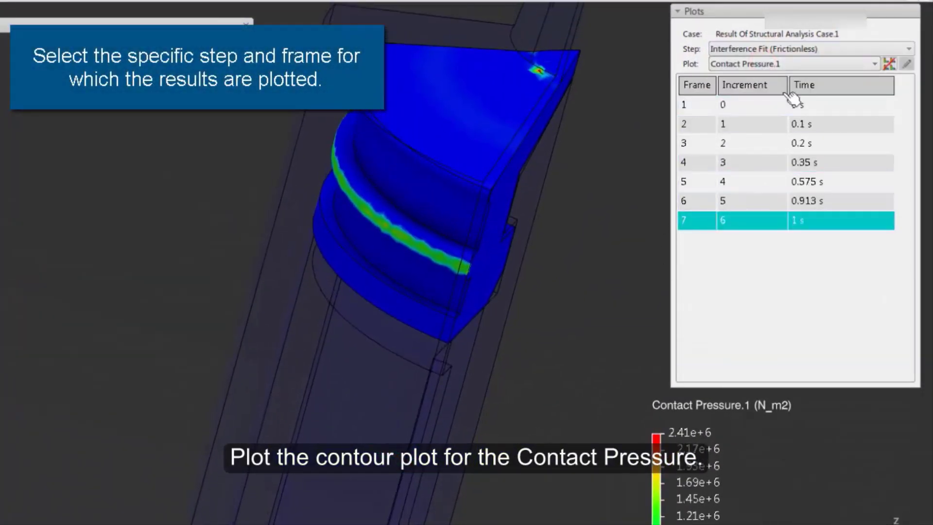
{"action": "left_click", "coordinate": [765, 51]}
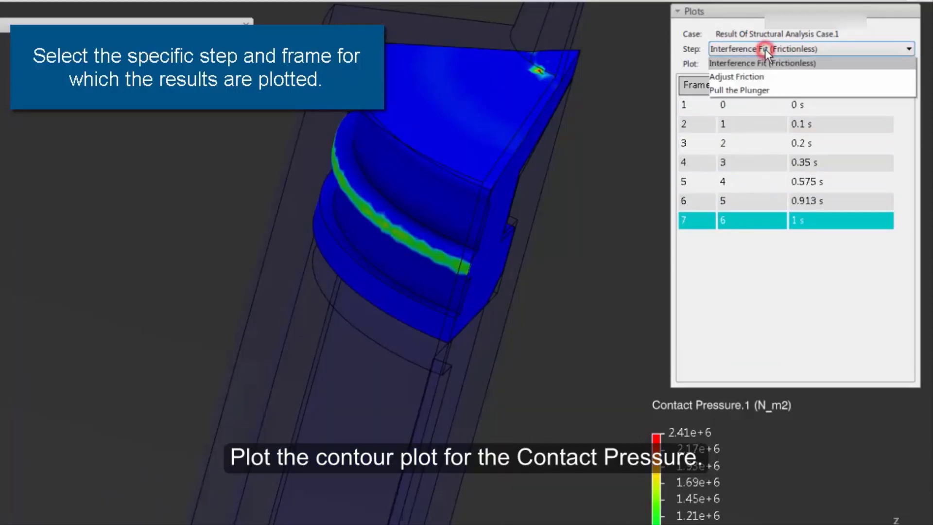
{"action": "left_click", "coordinate": [754, 87]}
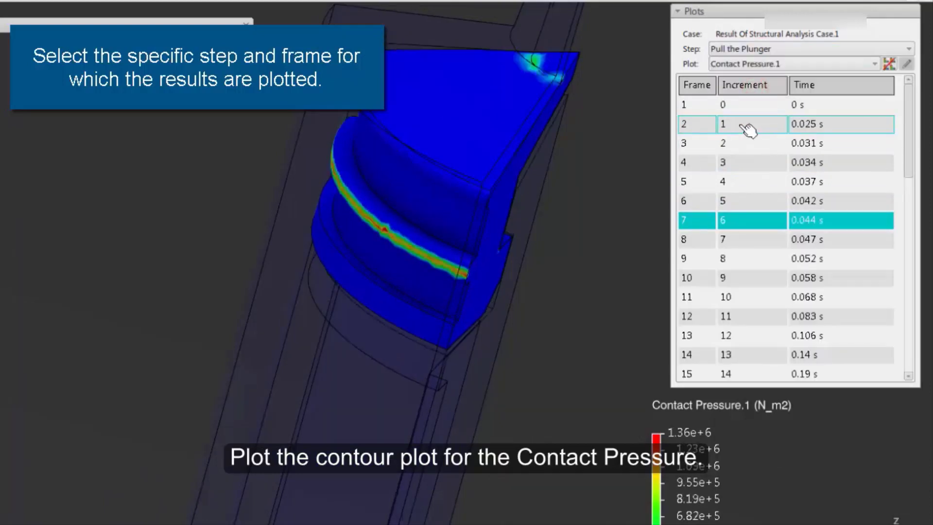
{"action": "left_click", "coordinate": [748, 106]}
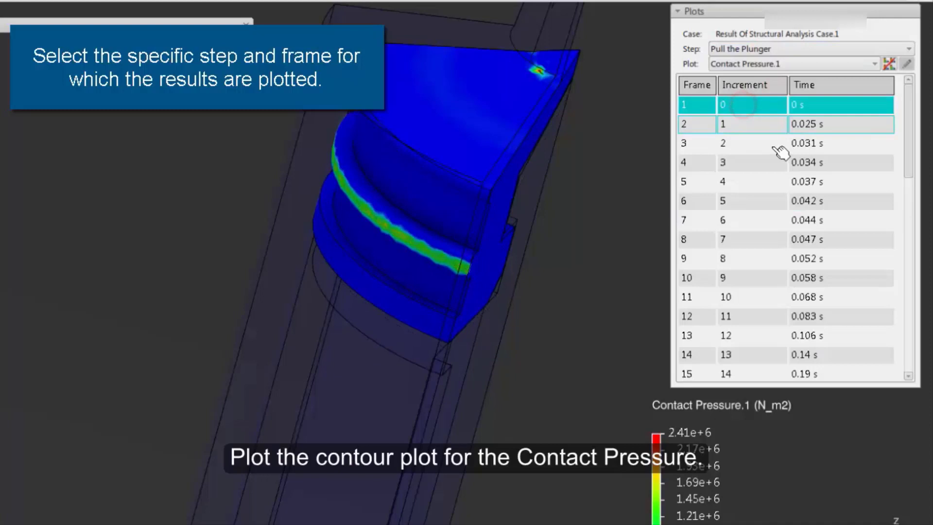
{"action": "left_click", "coordinate": [753, 186]}
{"action": "scroll", "coordinate": [753, 191], "scroll_direction": "down", "scroll_amount": 10}
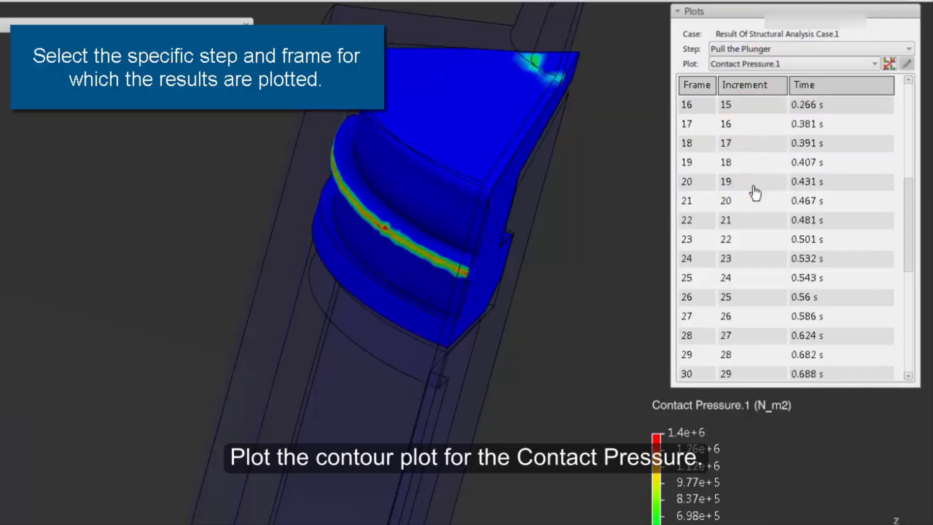
{"action": "left_click", "coordinate": [746, 356]}
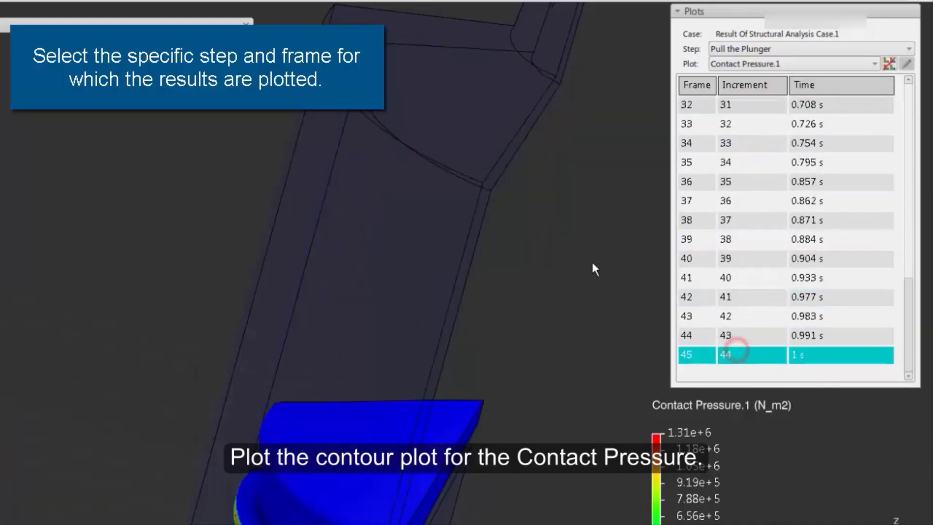
{"action": "middle_click_drag", "start_coordinate": [593, 201], "coordinate": [590, 249]}
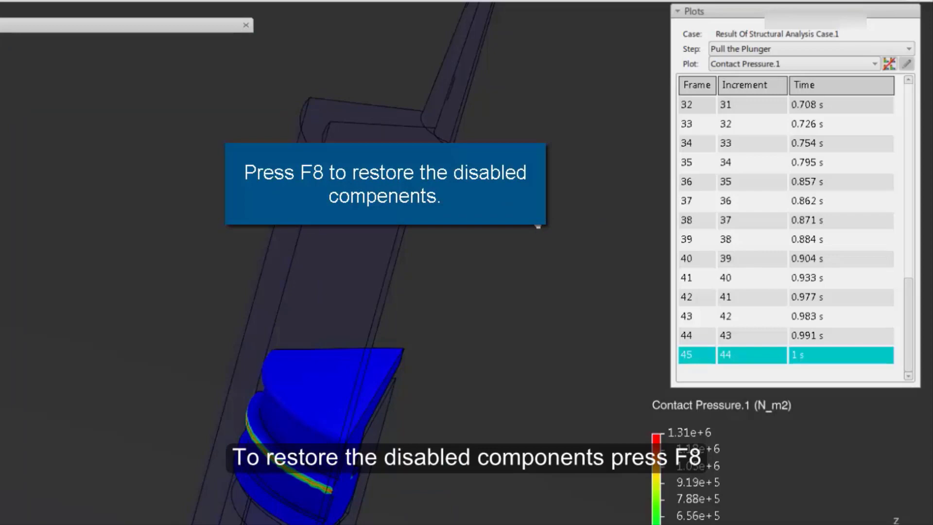
Restore the hidden syringe components with F8 and pan across the assembly.
{"action": "key", "text": "F8"}
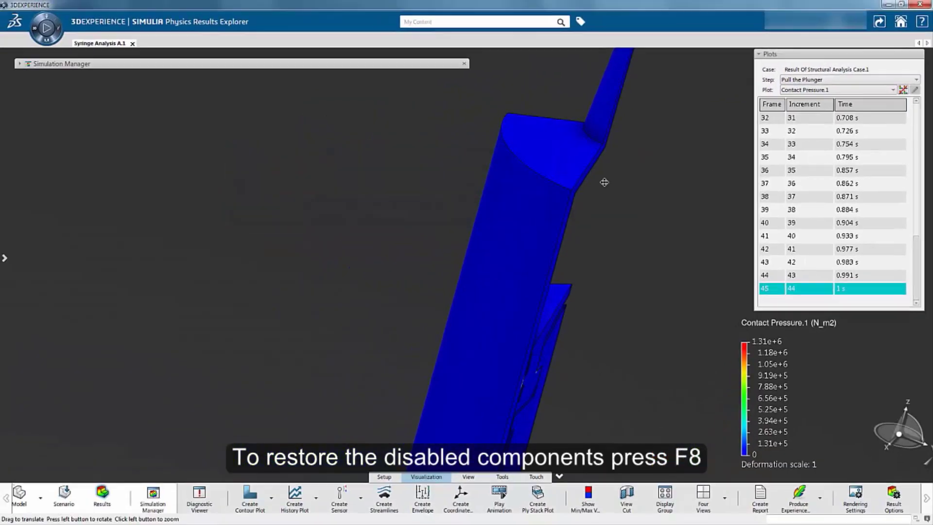
{"action": "middle_click_drag", "start_coordinate": [450, 198], "coordinate": [431, 96]}
{"action": "middle_click_drag", "start_coordinate": [591, 111], "coordinate": [588, 104]}
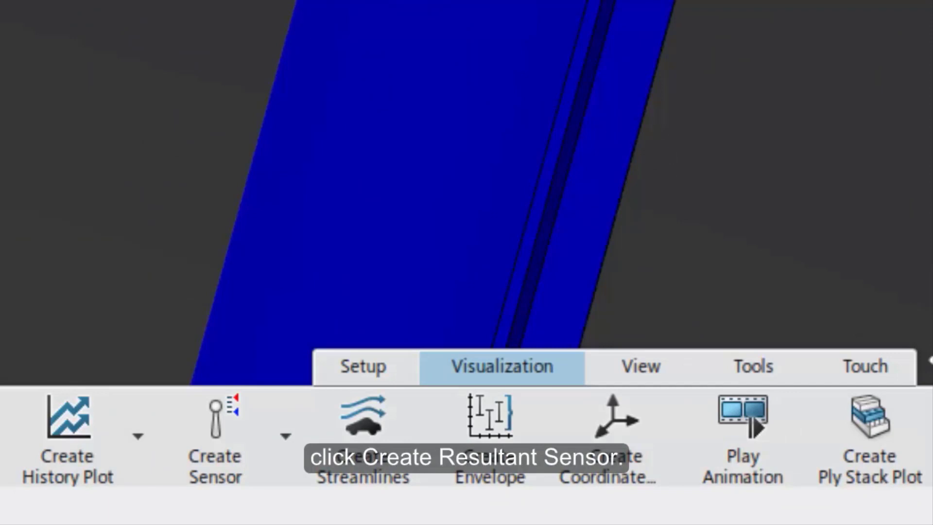
Start a resultant sensor with the Pull Plunger load as its support.
{"action": "left_click", "coordinate": [287, 450]}
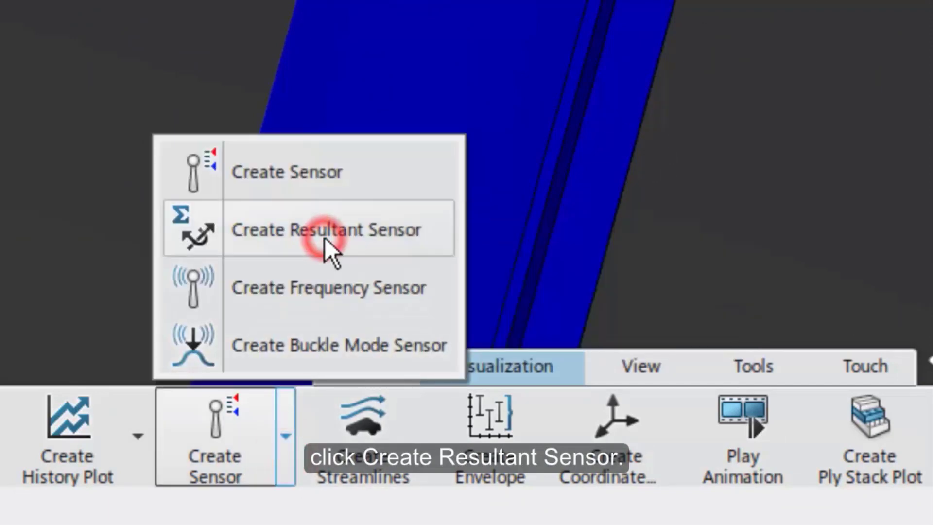
{"action": "left_click", "coordinate": [325, 238]}
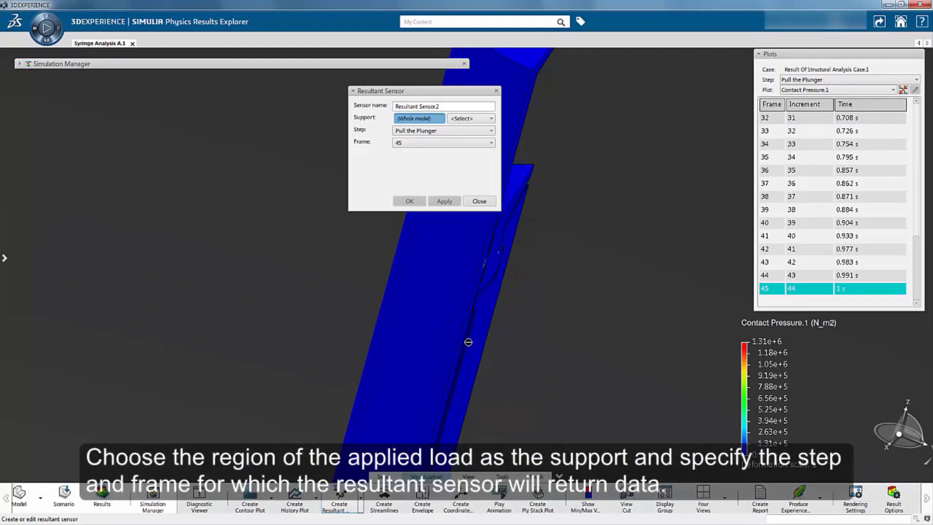
{"action": "middle_click_drag", "start_coordinate": [485, 322], "coordinate": [486, 437]}
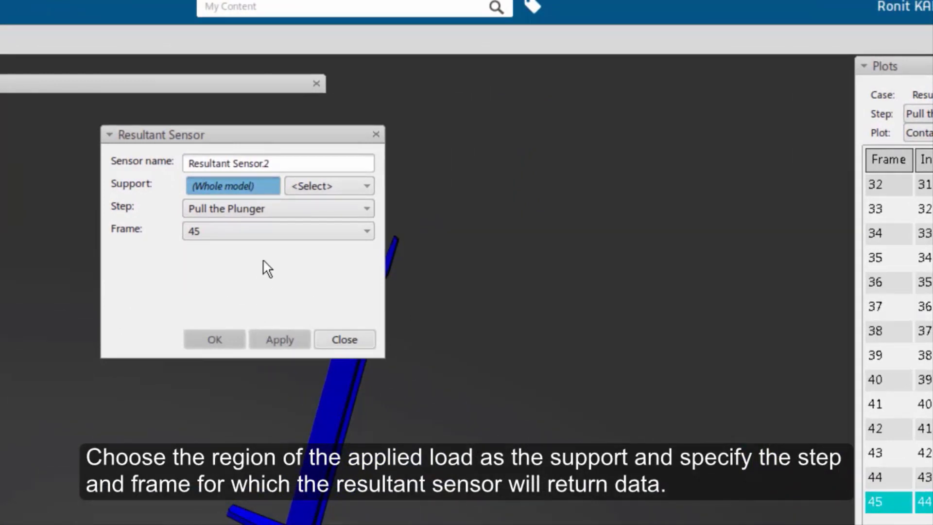
{"action": "left_click", "coordinate": [304, 185]}
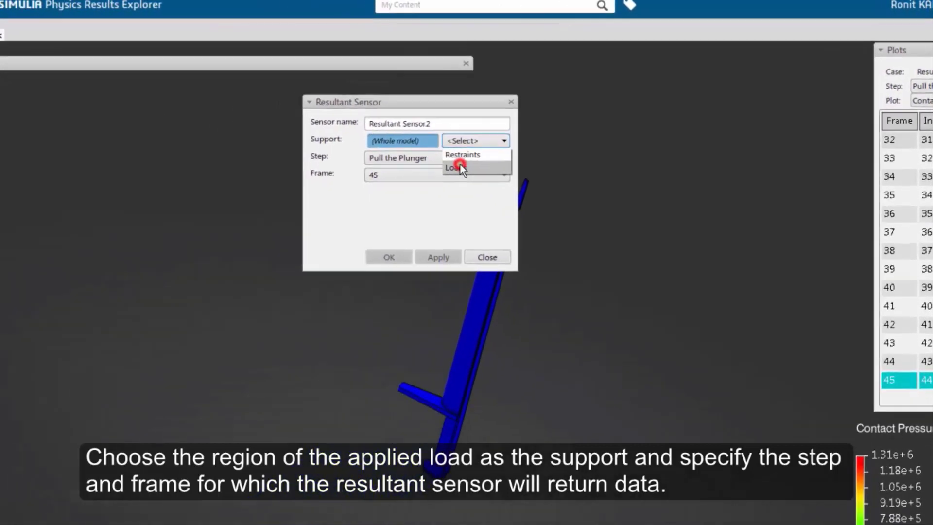
{"action": "left_click", "coordinate": [375, 197]}
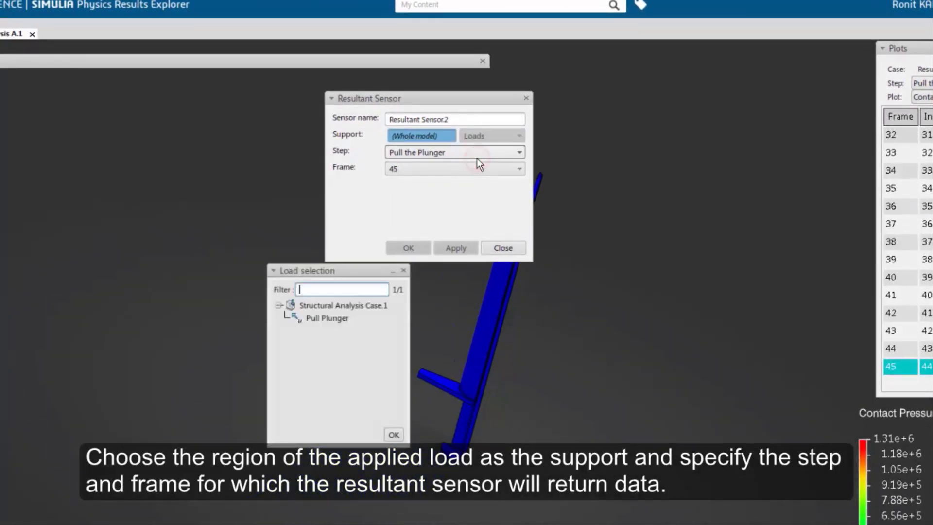
{"action": "left_click", "coordinate": [335, 318]}
{"action": "left_click", "coordinate": [392, 432]}
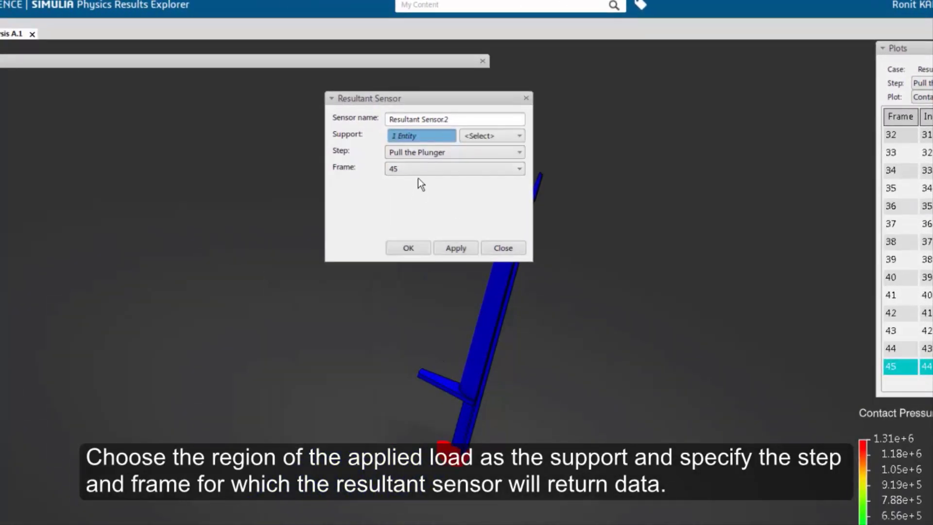
Set the sensor to Pull the Plunger, frame 45, and create Resultant Sensor2.
{"action": "left_click", "coordinate": [427, 153]}
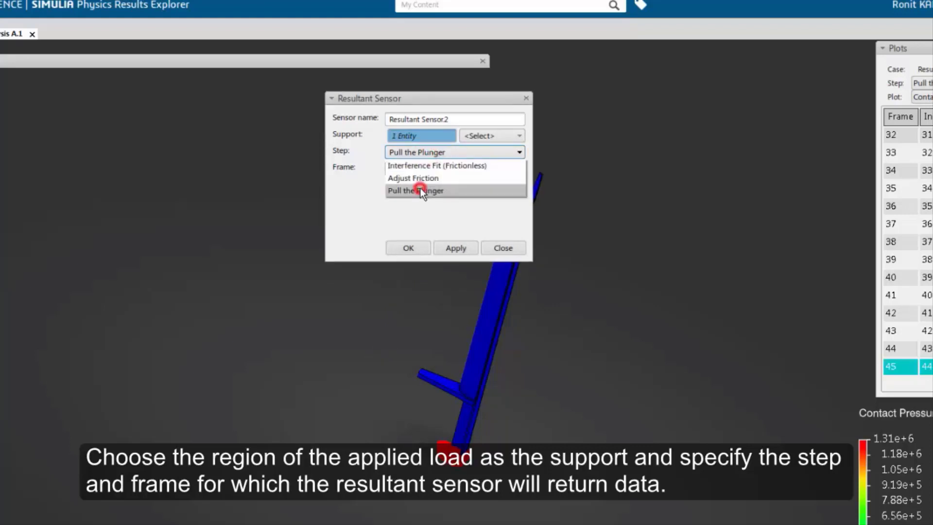
{"action": "left_click", "coordinate": [420, 191]}
{"action": "left_click", "coordinate": [425, 169]}
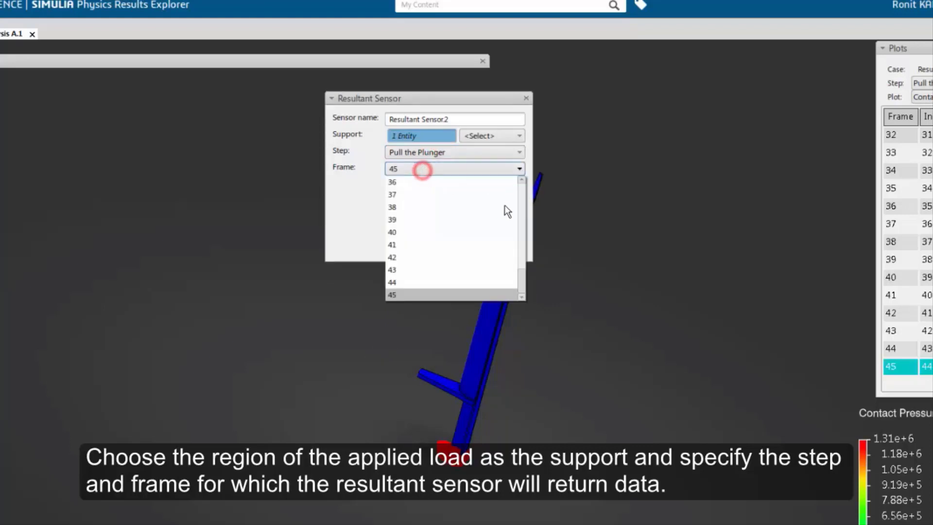
{"action": "left_click", "coordinate": [441, 291]}
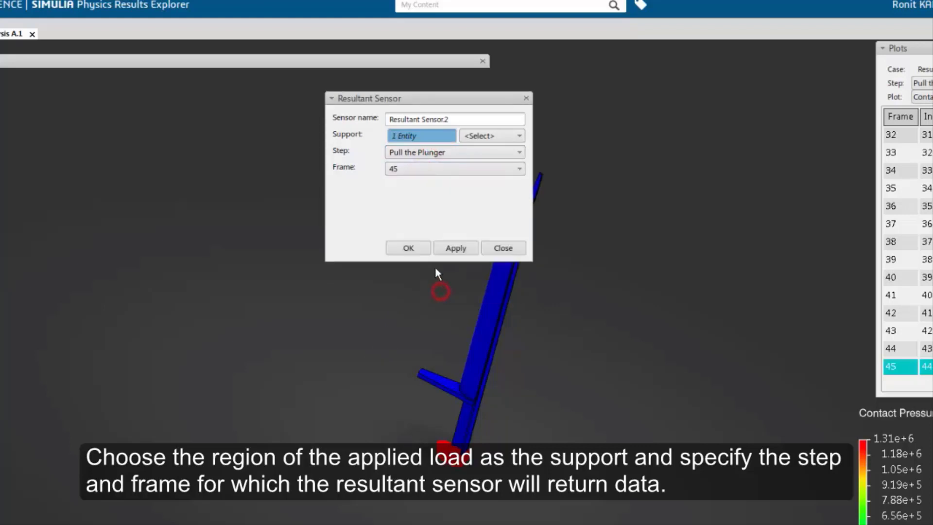
{"action": "left_click", "coordinate": [408, 248]}
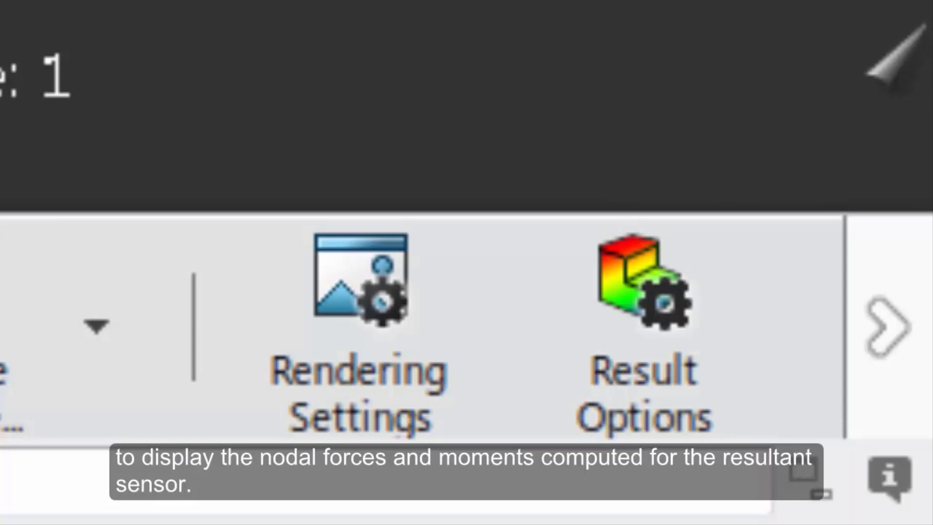
Enable Show forces and Show moments for resultant sensors in Result Options.
{"action": "left_click", "coordinate": [614, 340]}
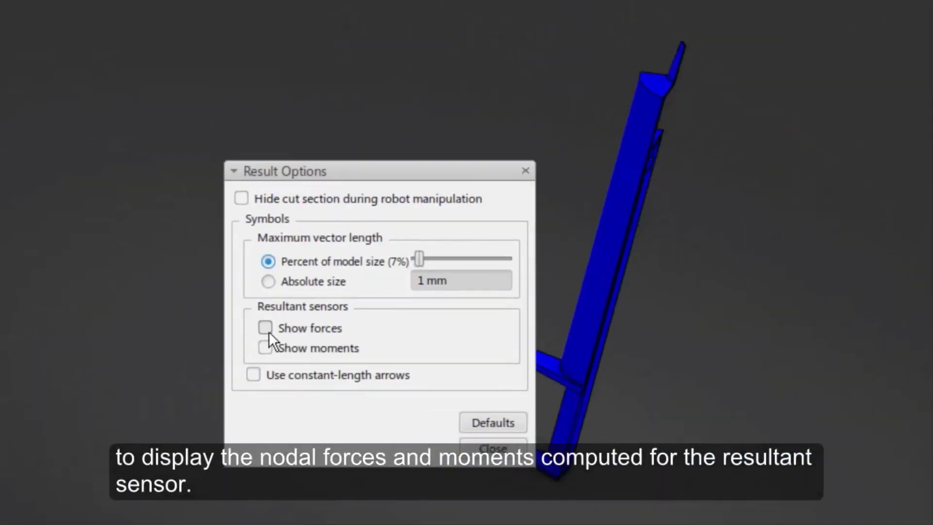
{"action": "left_click", "coordinate": [267, 328]}
{"action": "left_click", "coordinate": [266, 347]}
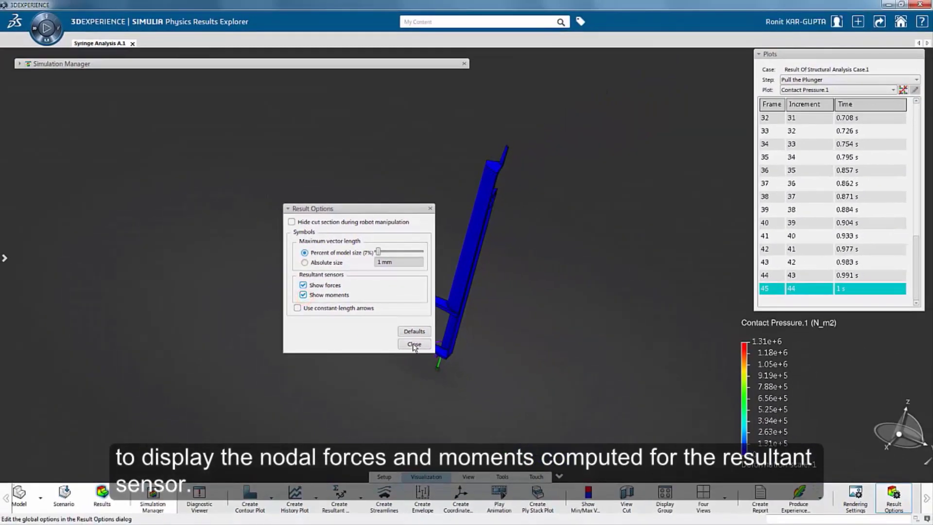
Zoom onto the plunger end and select the sensor to display its force and moment values.
{"action": "left_click", "coordinate": [416, 346]}
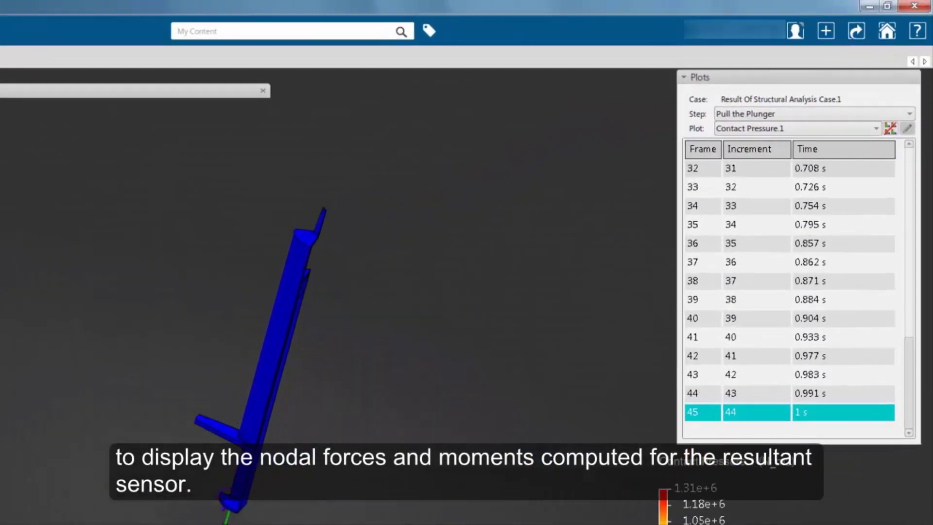
{"action": "scroll", "coordinate": [255, 382], "scroll_direction": "up", "scroll_amount": 5}
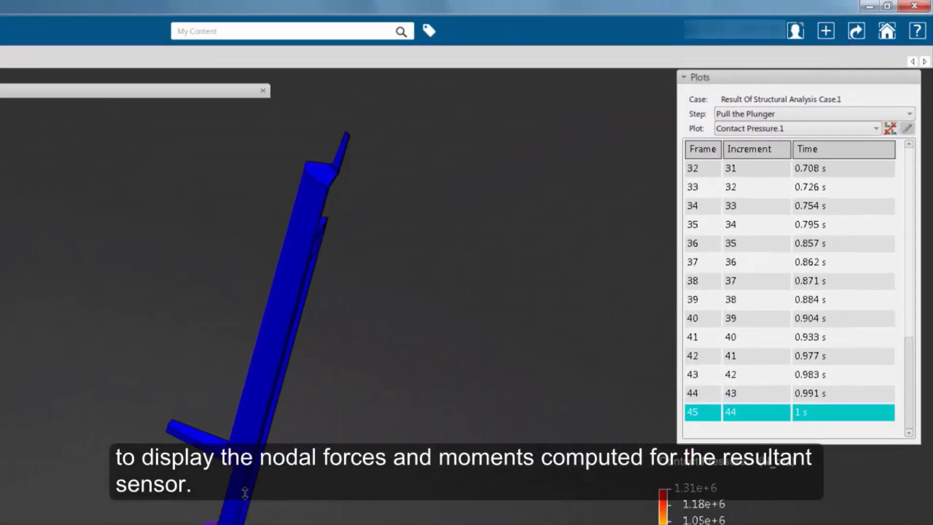
{"action": "middle_click_drag", "start_coordinate": [256, 382], "coordinate": [395, 96]}
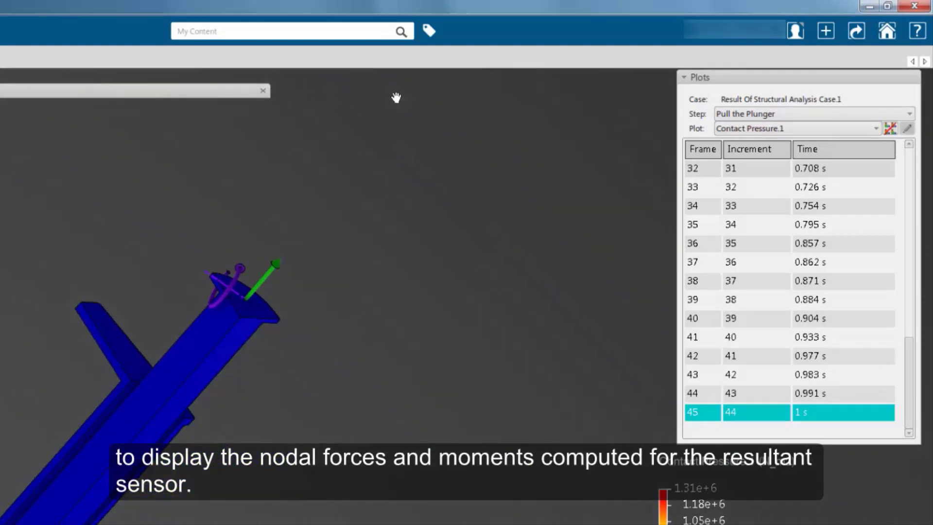
{"action": "left_click", "coordinate": [284, 264]}
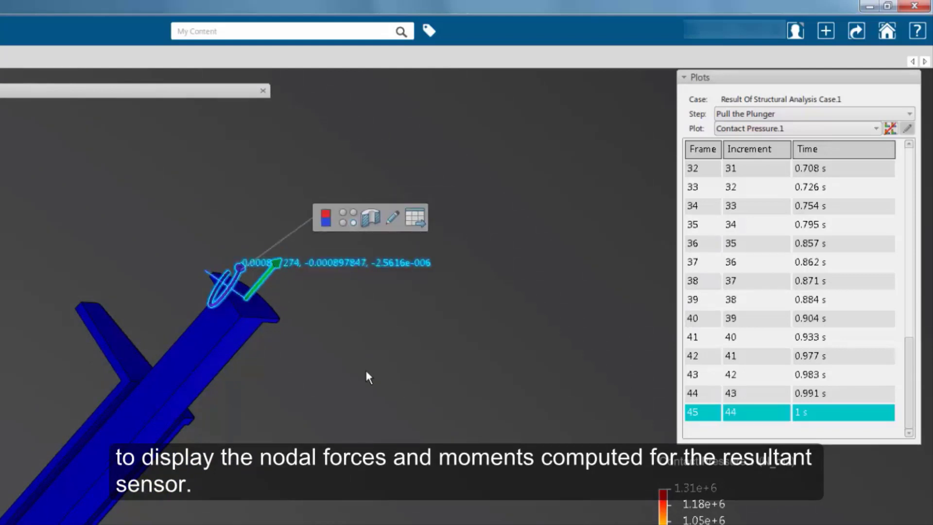
{"action": "middle_click_drag", "start_coordinate": [366, 374], "coordinate": [388, 365]}
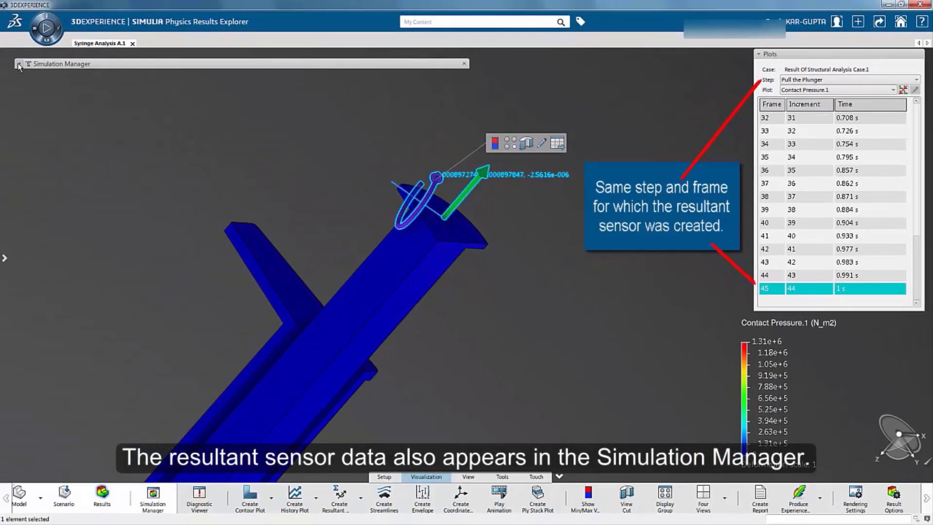
List Resultant Sensor.2 in the Simulation Manager and auto-fit the Fx, Fy, Fz and Mz columns.
{"action": "left_click", "coordinate": [19, 64]}
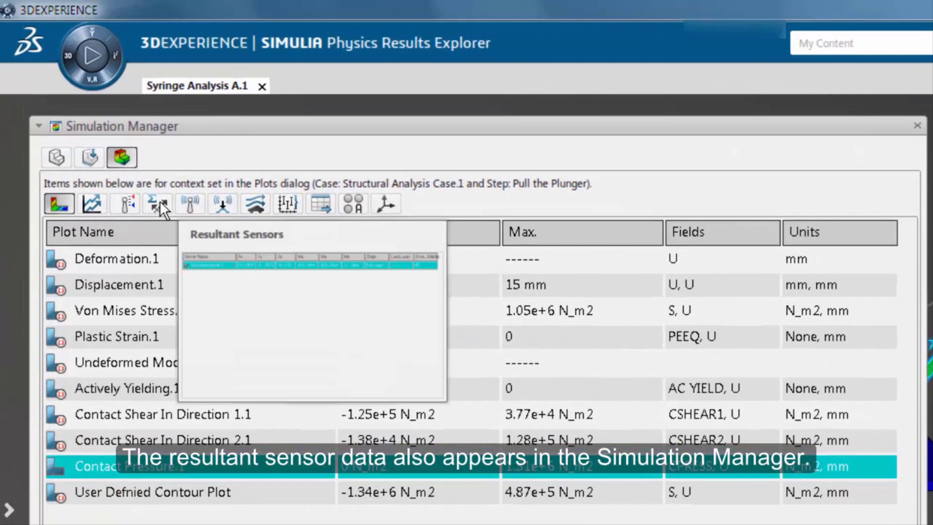
{"action": "left_click", "coordinate": [148, 187]}
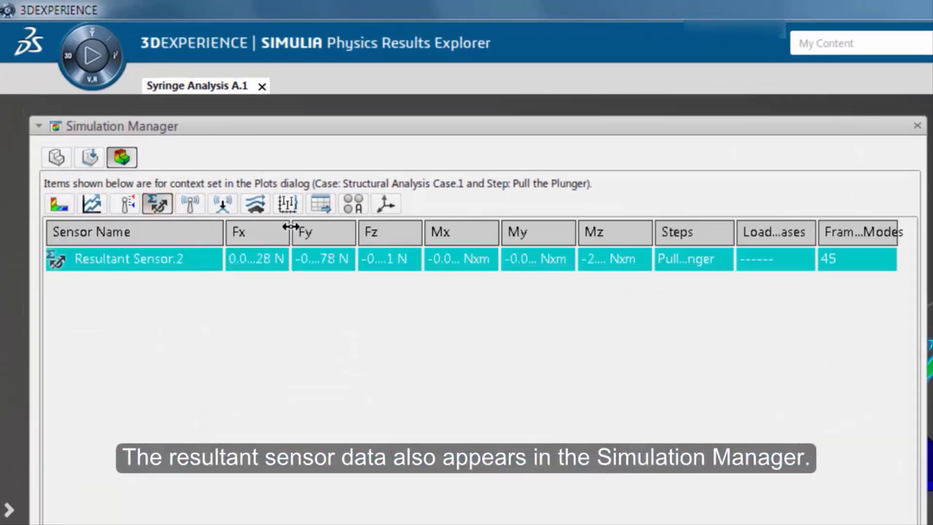
{"action": "left_click", "coordinate": [290, 228]}
{"action": "double_click", "coordinate": [394, 232]}
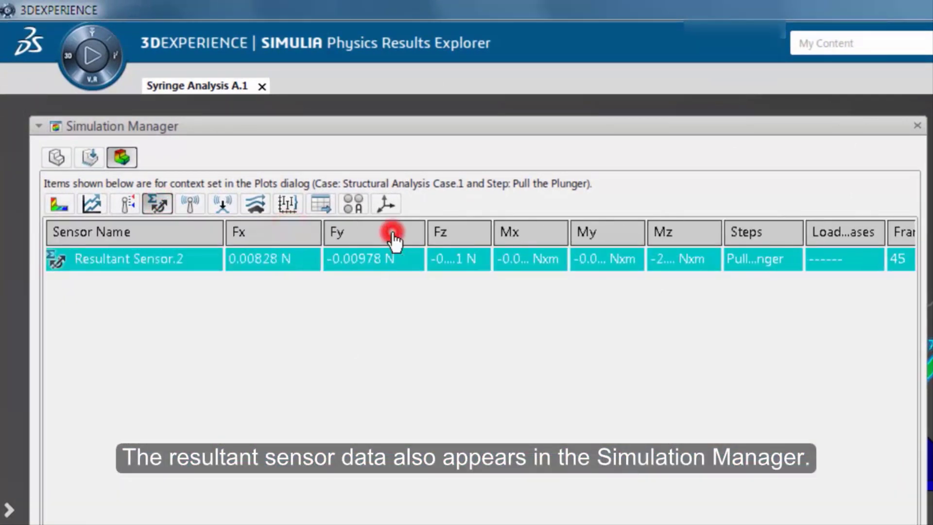
{"action": "double_click", "coordinate": [493, 232]}
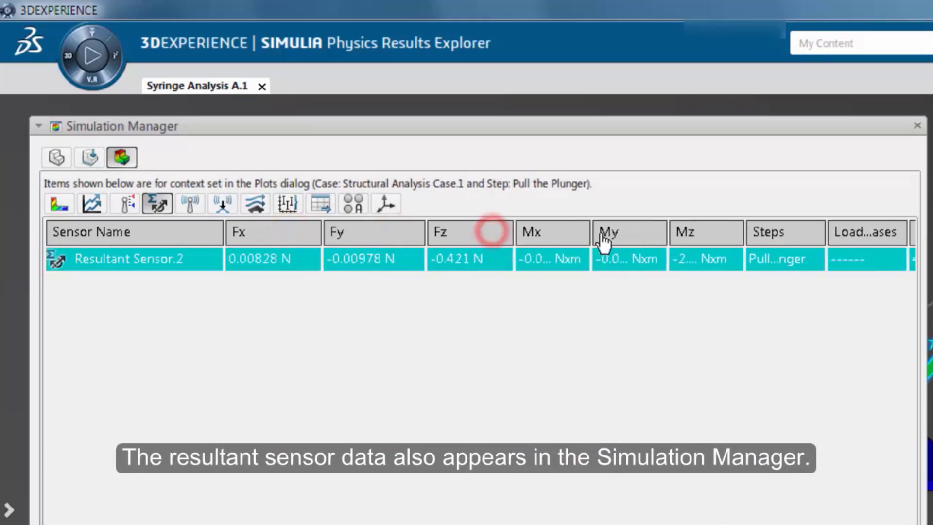
{"action": "double_click", "coordinate": [744, 228]}
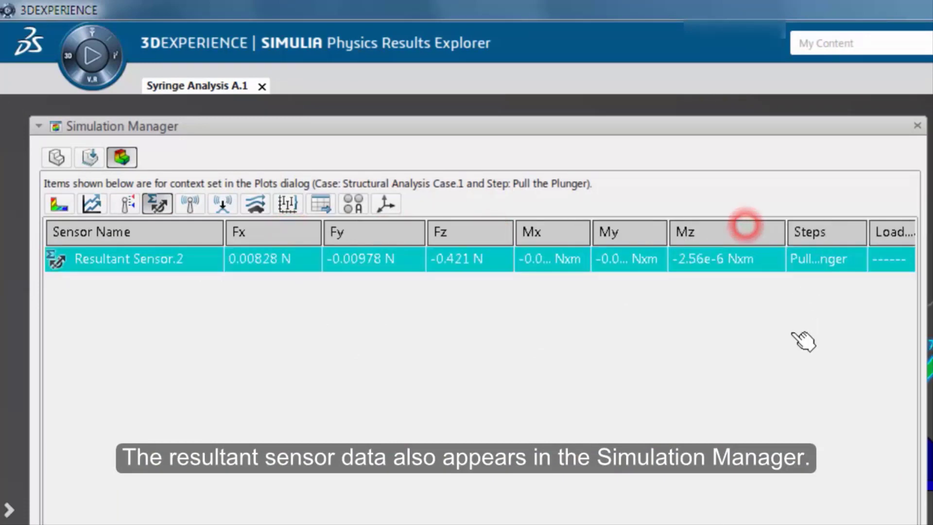